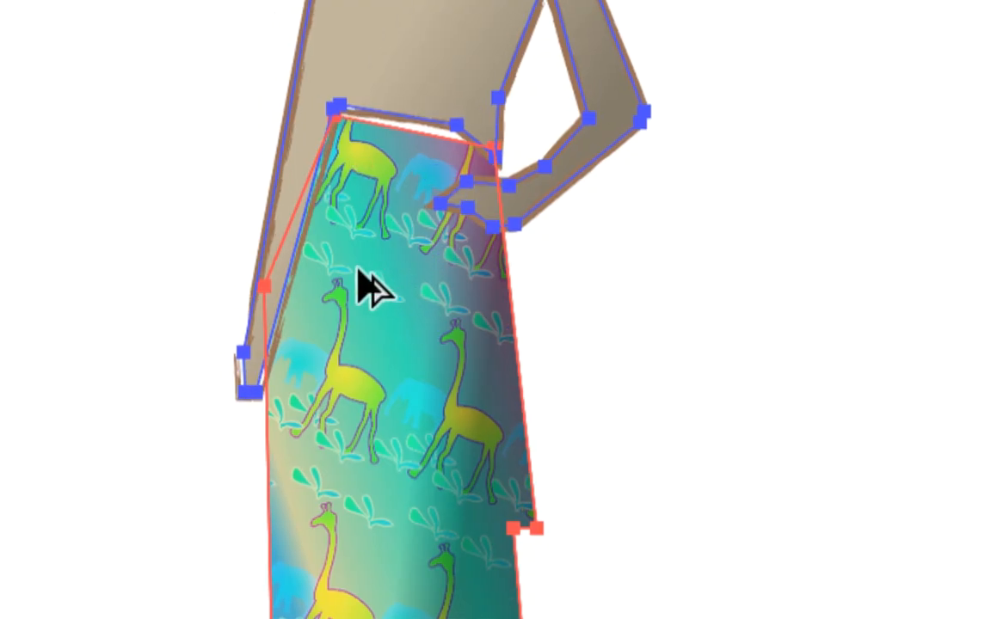
- Duplicate the rightmost fashion model beside the original and save the document under the name dessin-modele-10.ai
{"action": "left_click_drag", "start_coordinate": [358, 221], "coordinate": [481, 229]}
{"action": "left_click", "coordinate": [112, 7]}
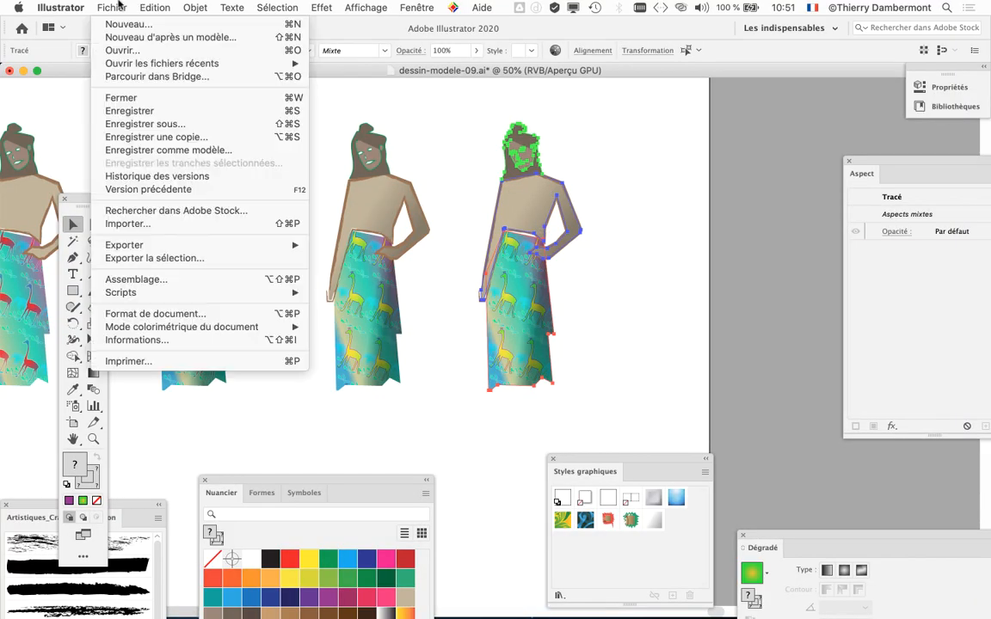
{"action": "left_click", "coordinate": [187, 124]}
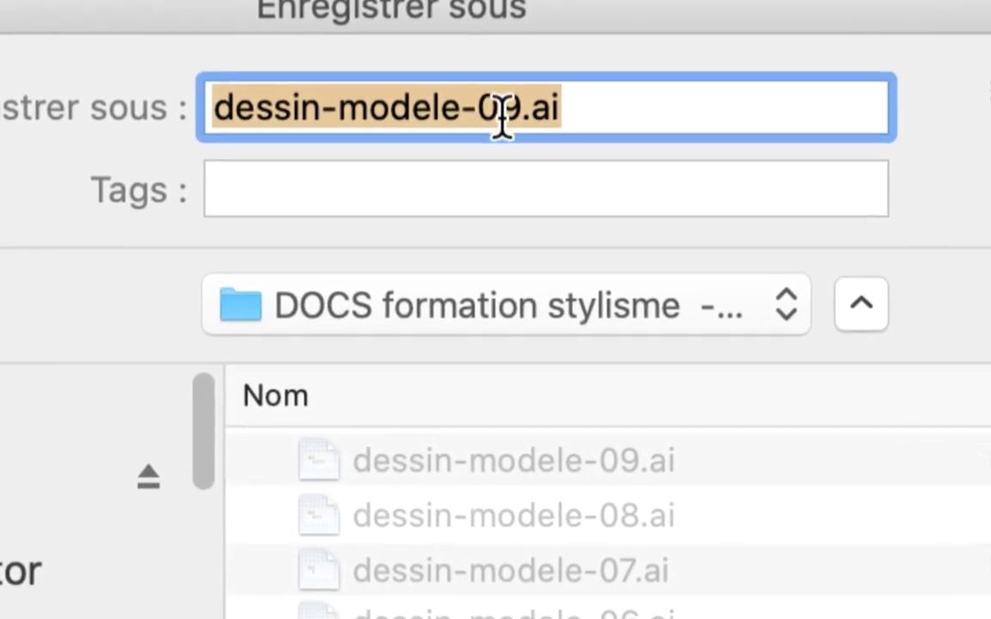
{"action": "left_click", "coordinate": [503, 121]}
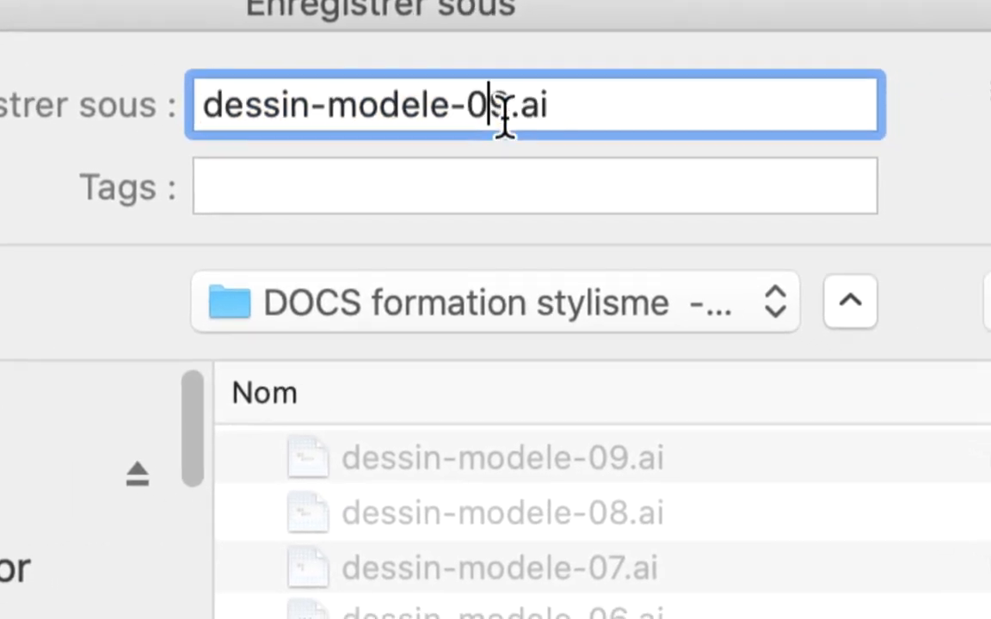
{"action": "triple_click", "coordinate": [487, 113]}
{"action": "left_click", "coordinate": [489, 113]}
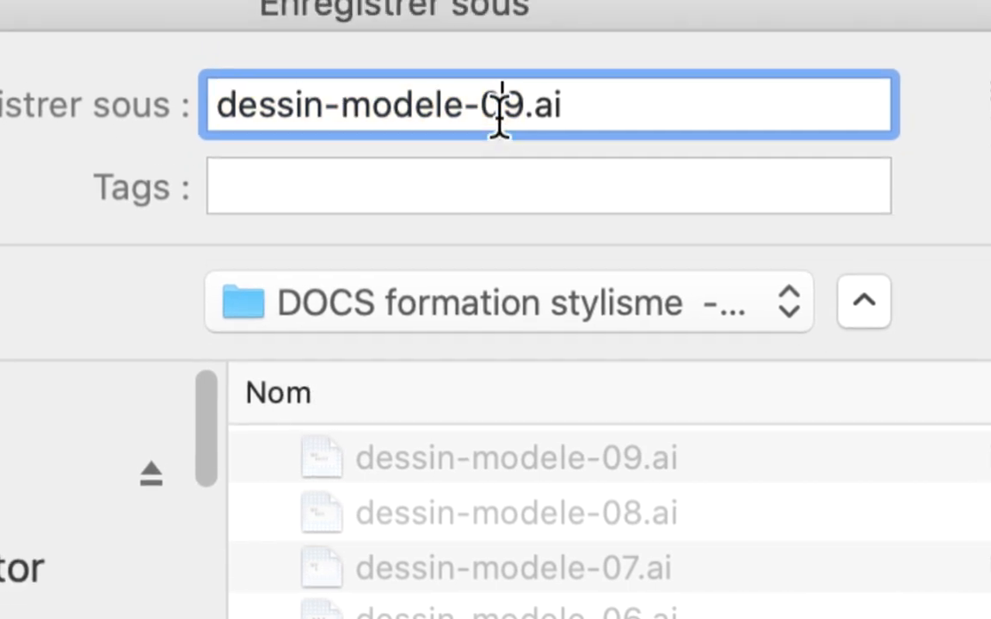
{"action": "left_click_drag", "start_coordinate": [497, 123], "coordinate": [513, 137]}
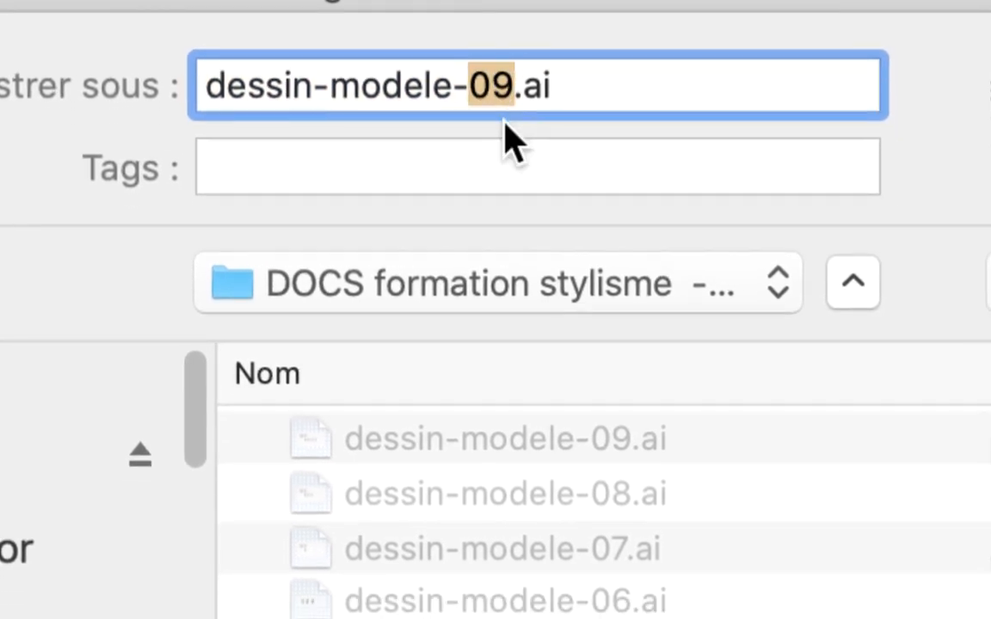
{"action": "type", "text": "10"}
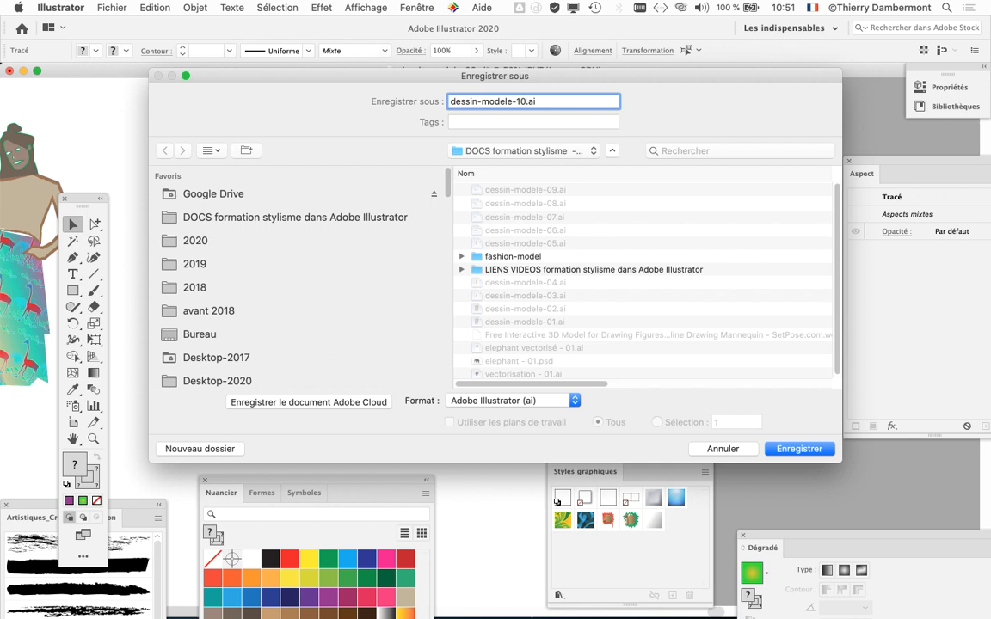
{"action": "key", "text": "Return"}
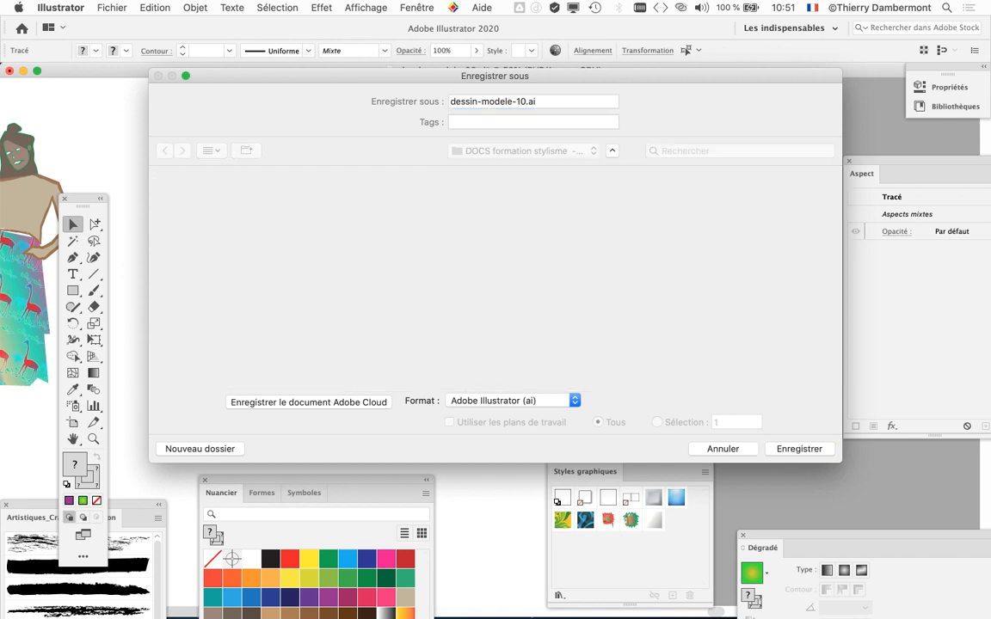
{"action": "key", "text": "Return"}
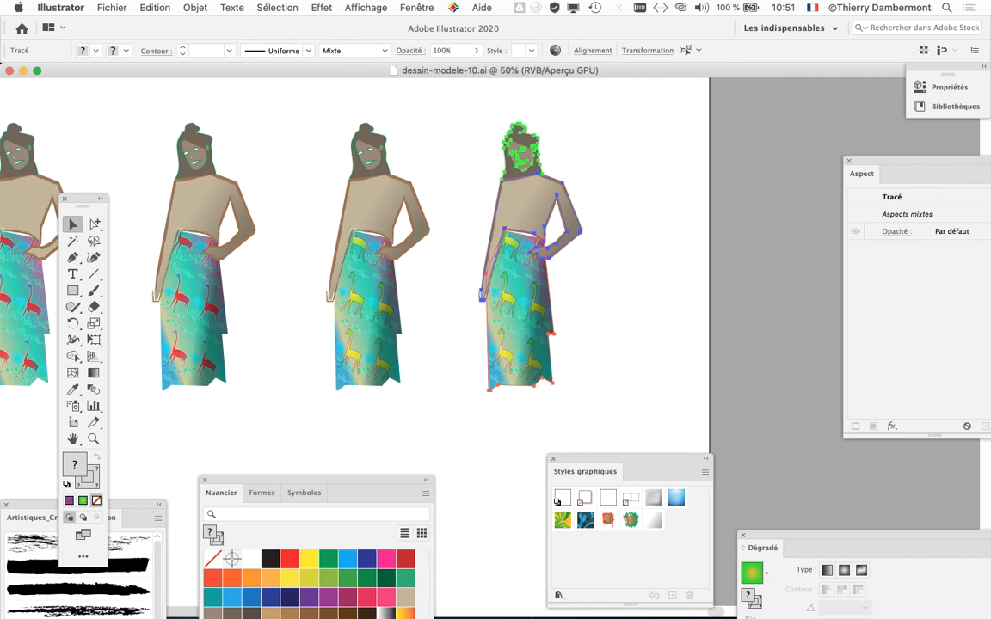
- Open the Gestion des fichiers et presse-papiers preferences and examine the interval choices for automatically saving recovery data
{"action": "left_click", "coordinate": [60, 8]}
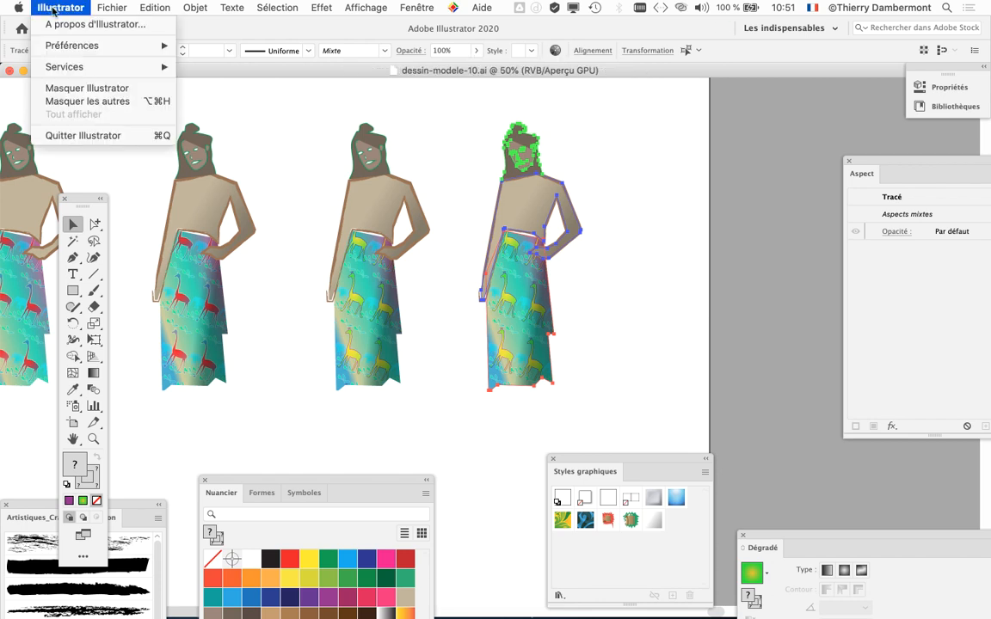
{"action": "mouse_move", "coordinate": [58, 43]}
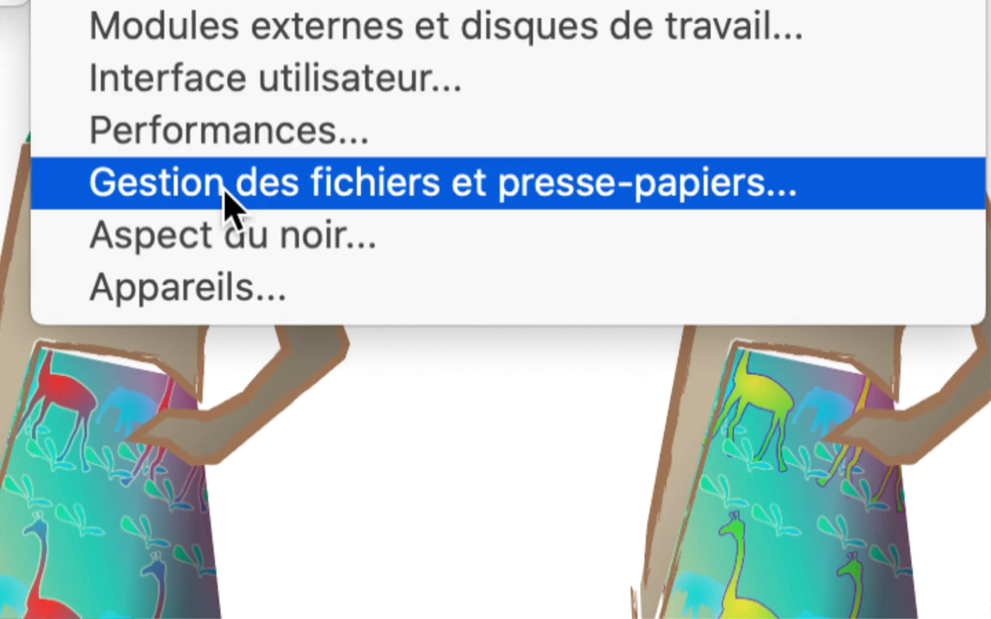
{"action": "left_click", "coordinate": [226, 198]}
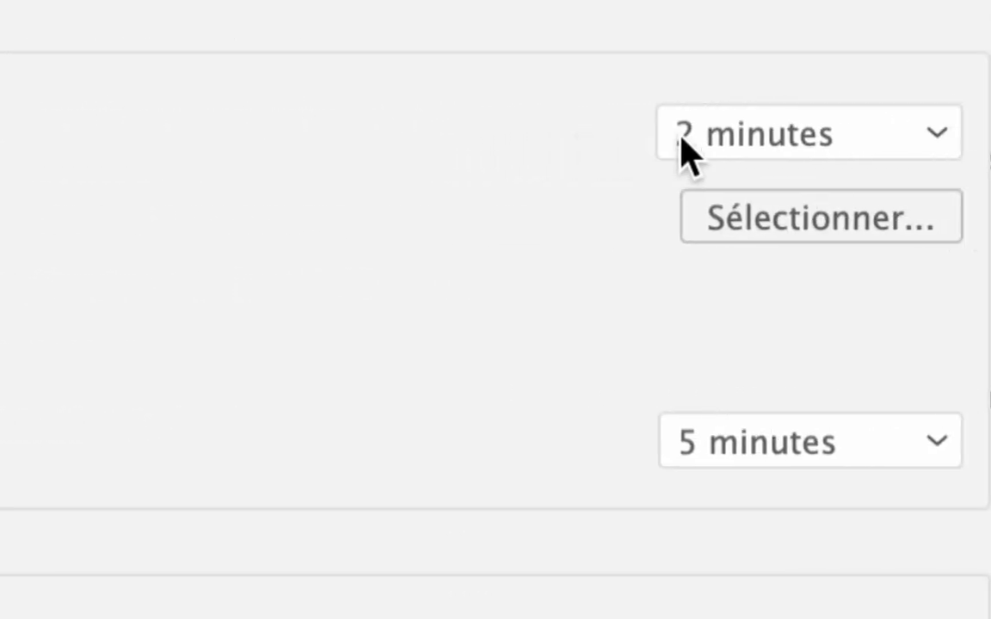
{"action": "left_click", "coordinate": [704, 151]}
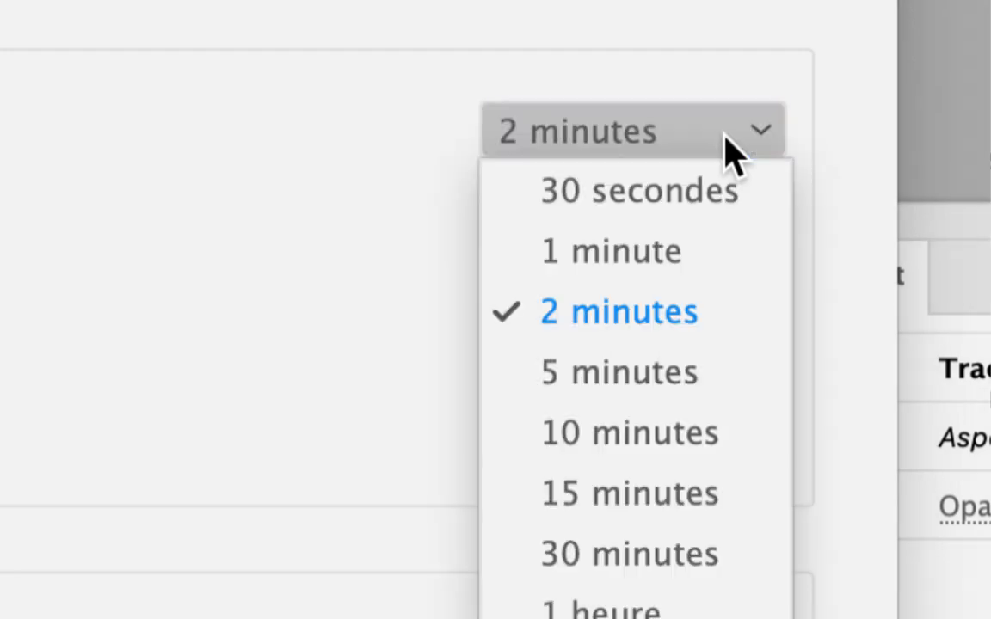
{"action": "left_click", "coordinate": [727, 151]}
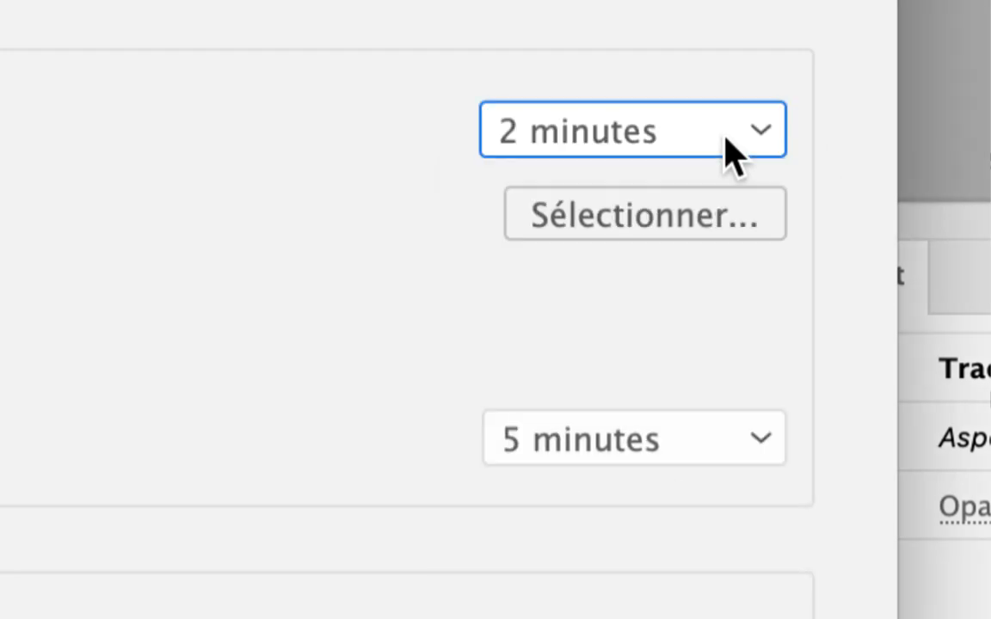
{"action": "left_click", "coordinate": [733, 153]}
{"action": "left_click", "coordinate": [726, 151]}
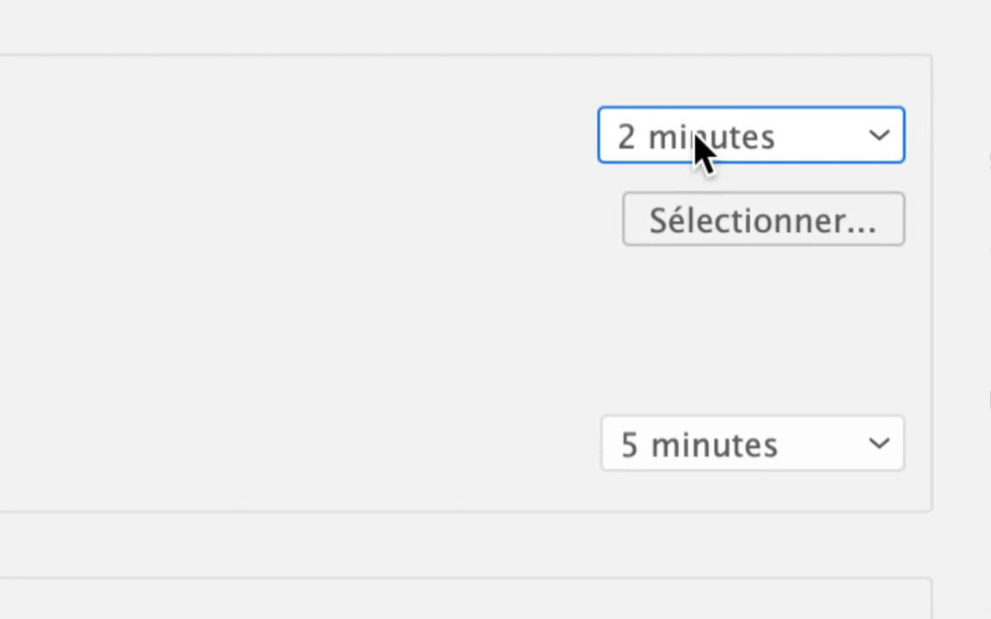
{"action": "left_click", "coordinate": [539, 305]}
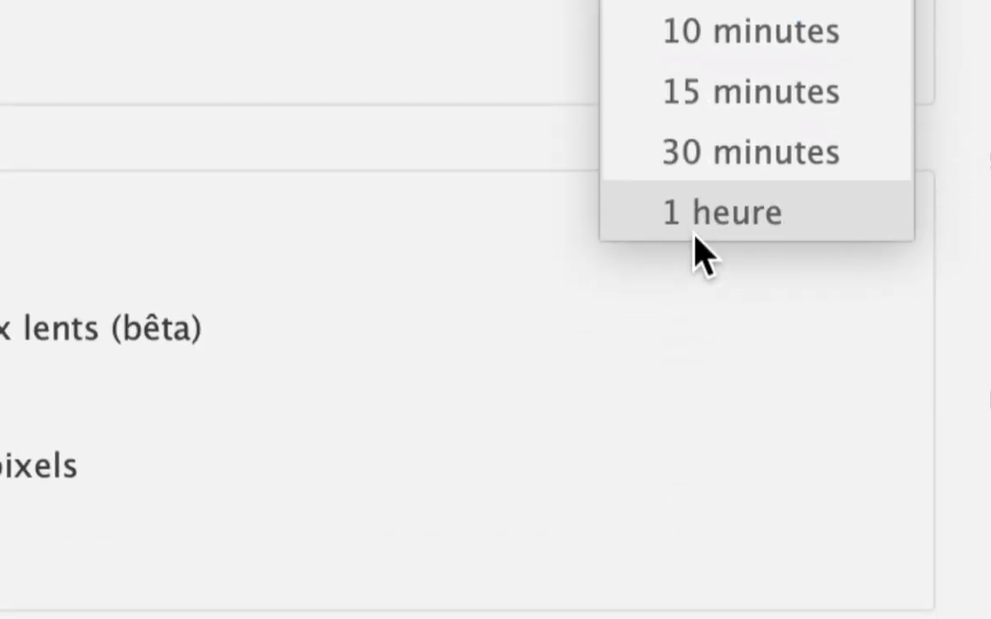
{"action": "left_click", "coordinate": [640, 115]}
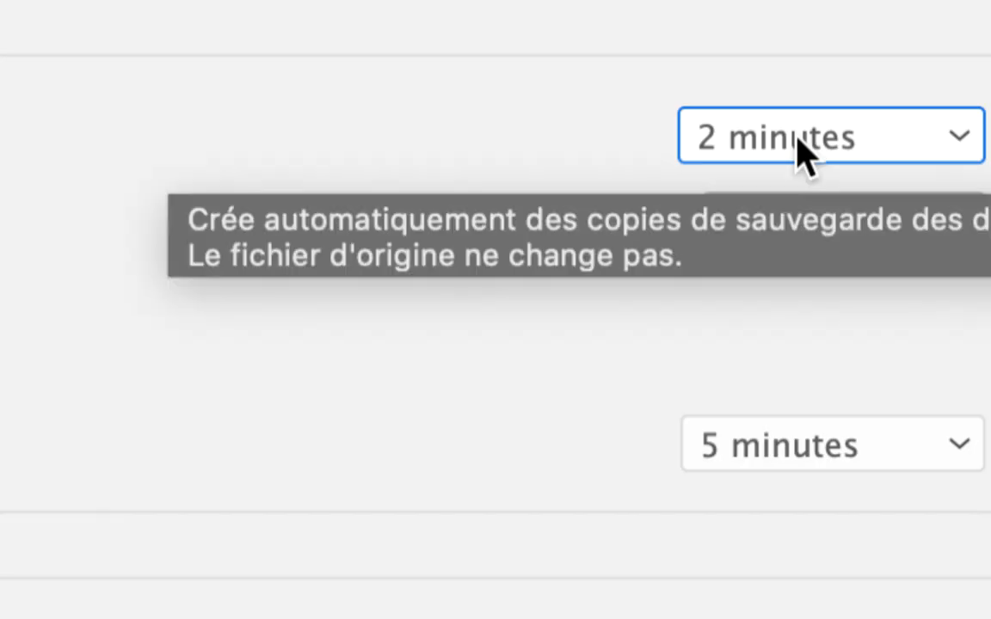
- Set the automatic recovery-data saving interval to 2 minutes and accept the preferences
{"action": "left_click", "coordinate": [798, 138]}
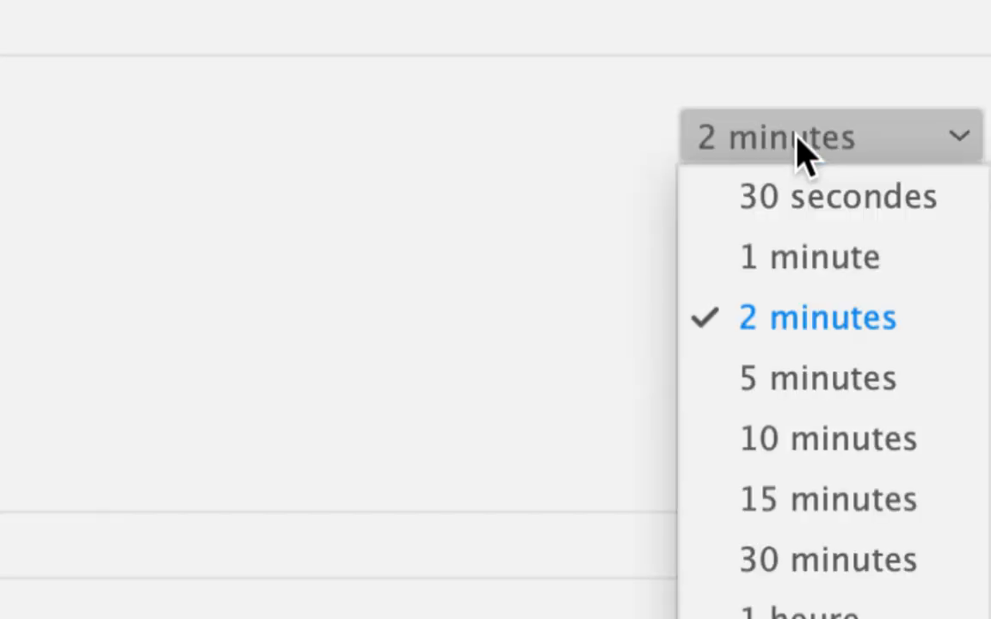
{"action": "left_click", "coordinate": [813, 378]}
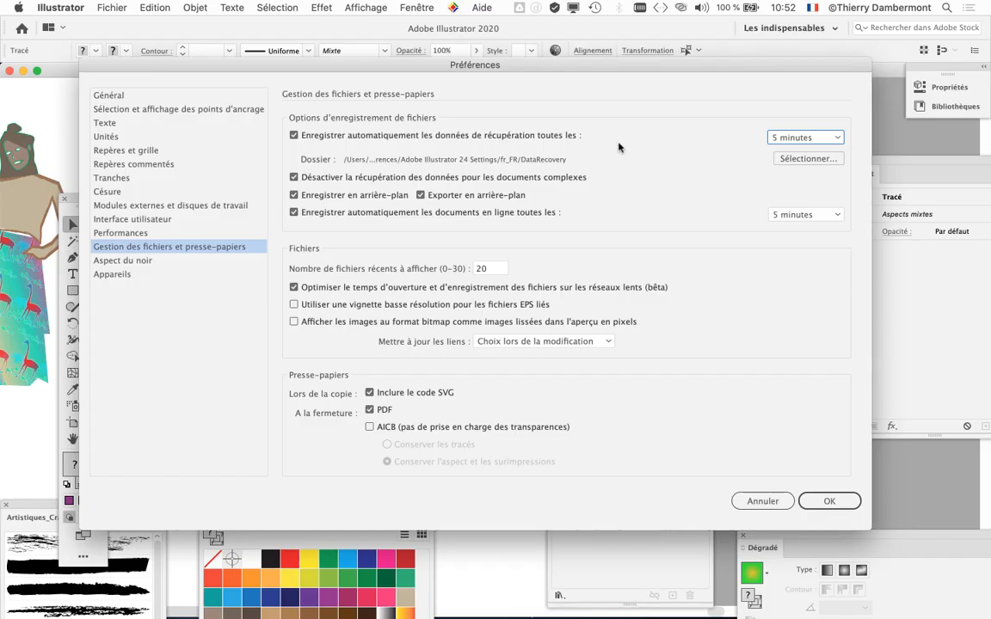
{"action": "left_click", "coordinate": [806, 137]}
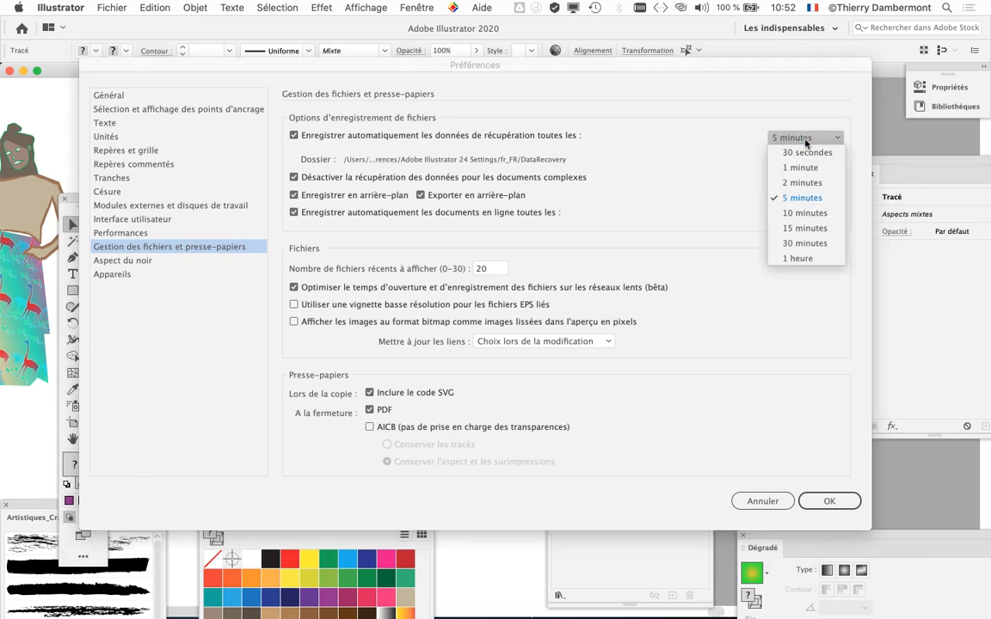
{"action": "left_click", "coordinate": [807, 178]}
{"action": "left_click", "coordinate": [830, 501]}
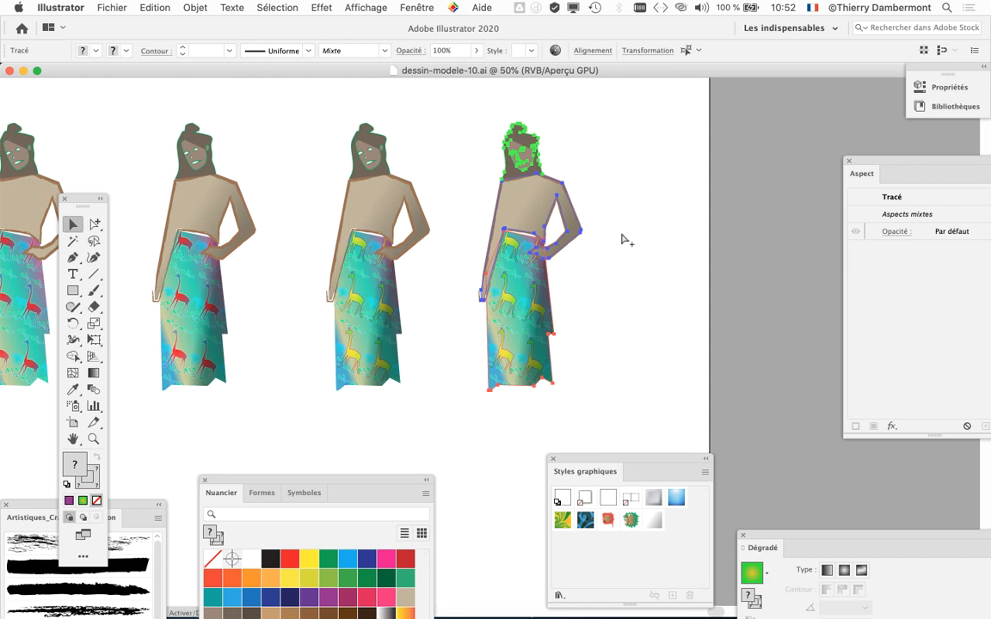
- Select the skirt of the rightmost model and move the Nuancier and Aspect panels to clear the view of it
{"action": "scroll", "coordinate": [558, 301], "scroll_direction": "up", "scroll_amount": 2}
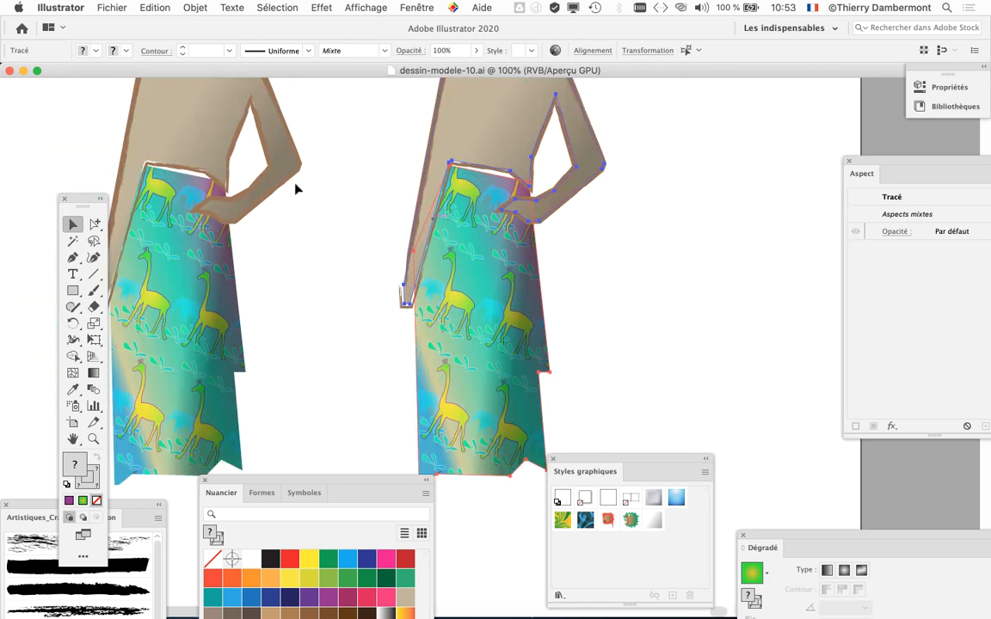
{"action": "left_click", "coordinate": [484, 294]}
{"action": "scroll", "coordinate": [485, 298], "scroll_direction": "up", "scroll_amount": 1}
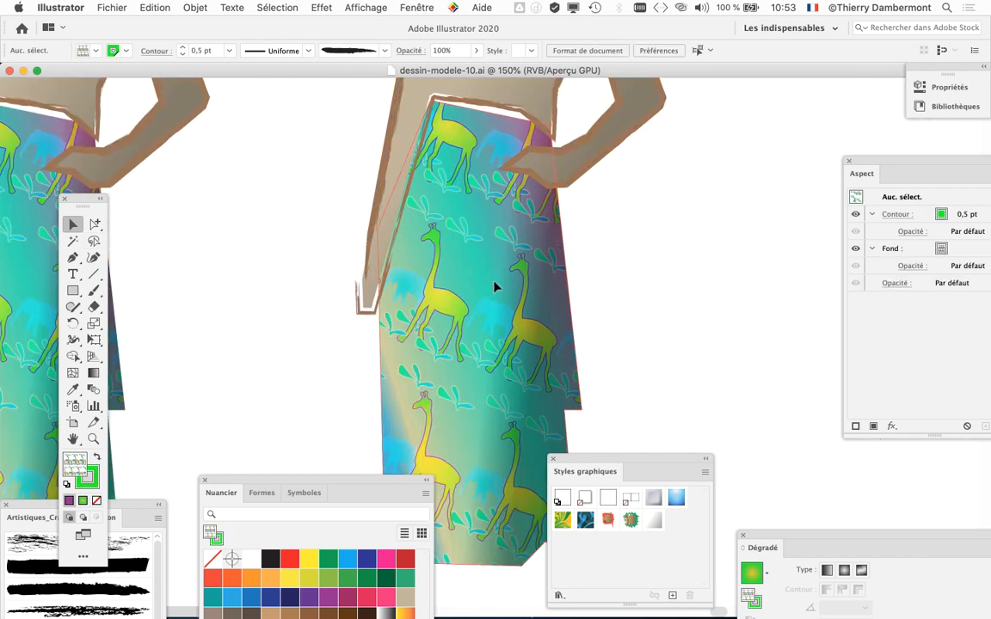
{"action": "scroll", "coordinate": [496, 288], "scroll_direction": "right", "scroll_amount": 4}
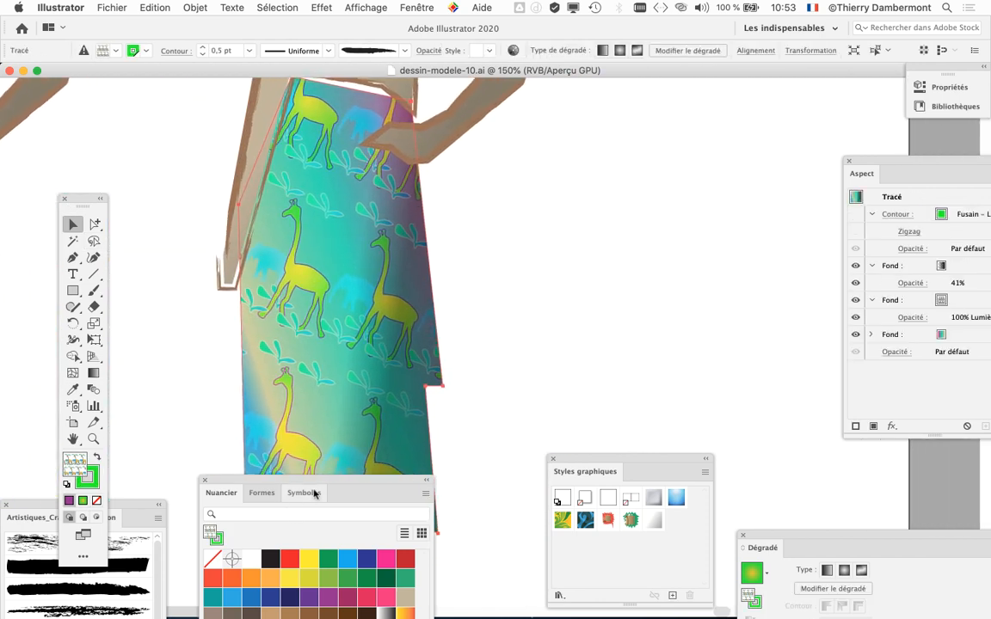
{"action": "left_click_drag", "start_coordinate": [302, 496], "coordinate": [259, 578]}
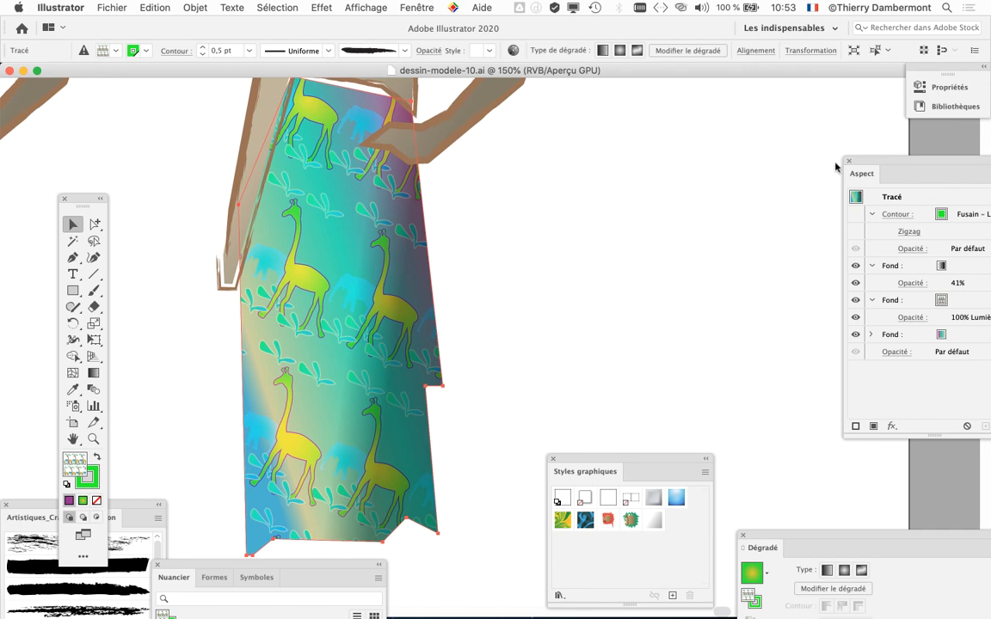
{"action": "left_click_drag", "start_coordinate": [851, 161], "coordinate": [566, 102]}
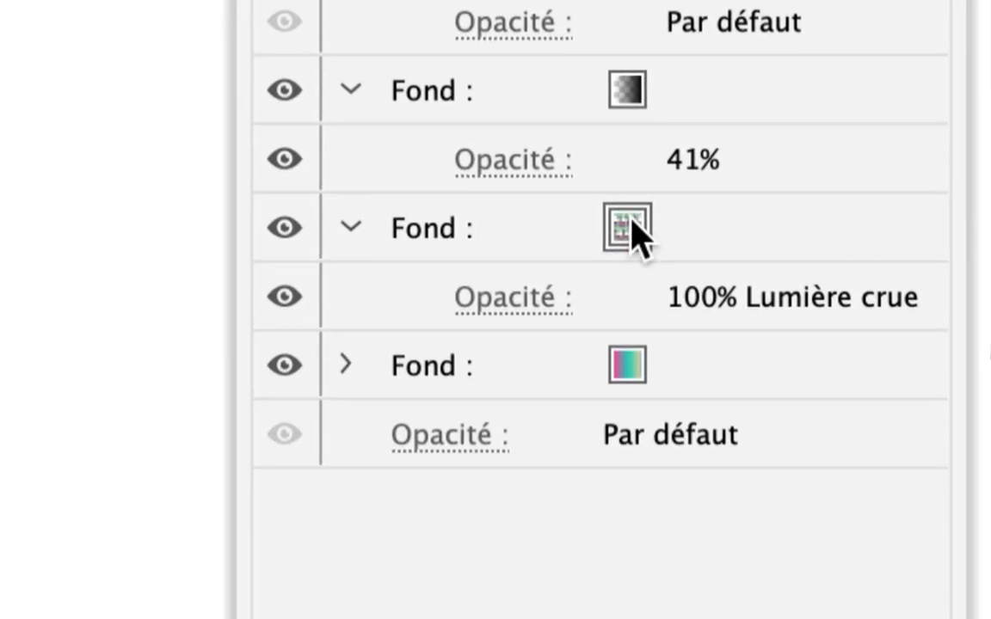
- Try the Densité couleur – blending mode on the skirt's animal-pattern fill
{"action": "left_click", "coordinate": [686, 244]}
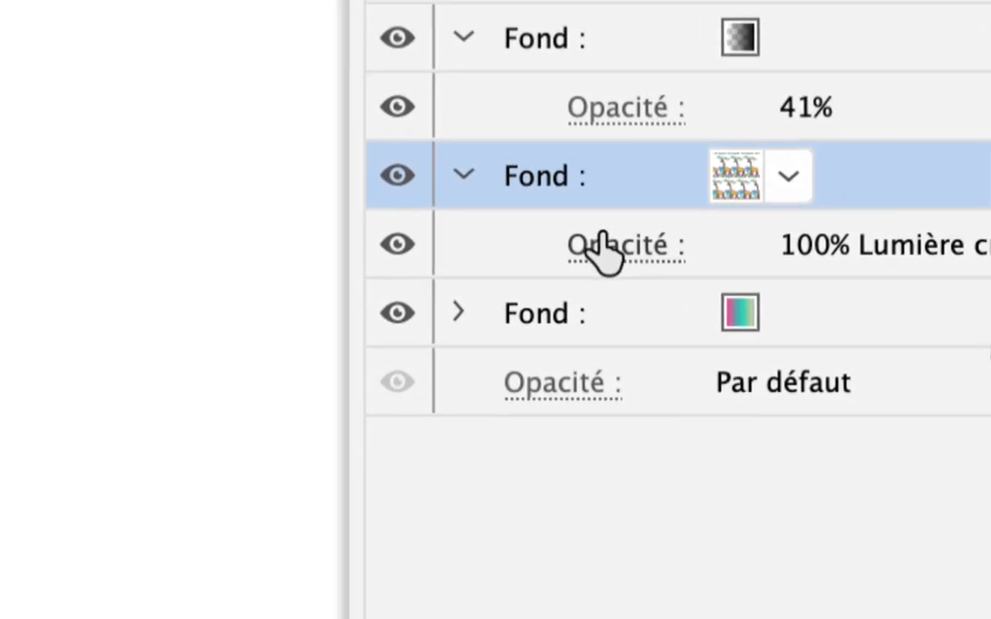
{"action": "left_click", "coordinate": [568, 216]}
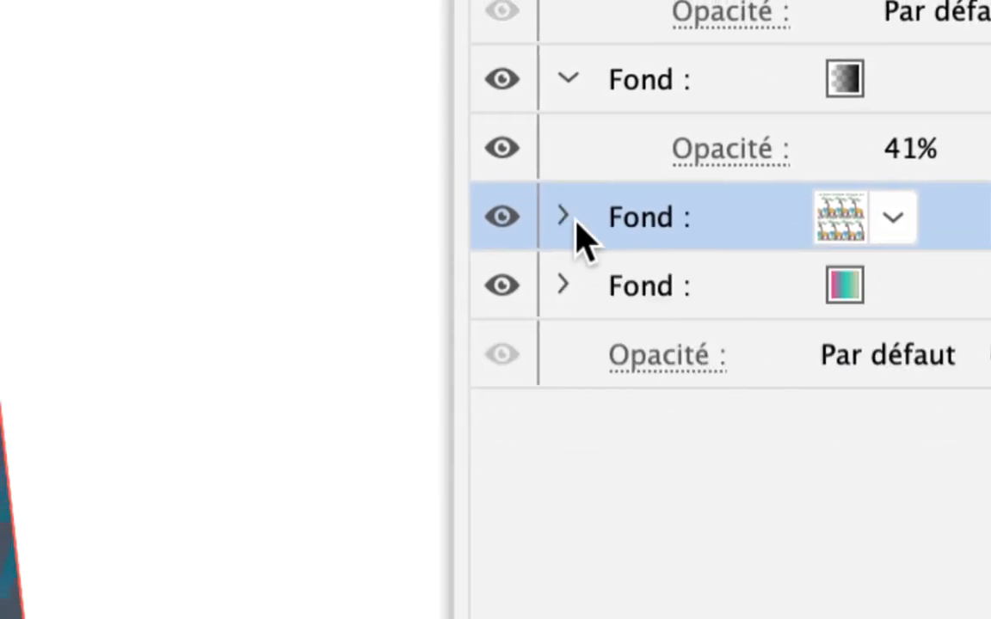
{"action": "left_click", "coordinate": [569, 218]}
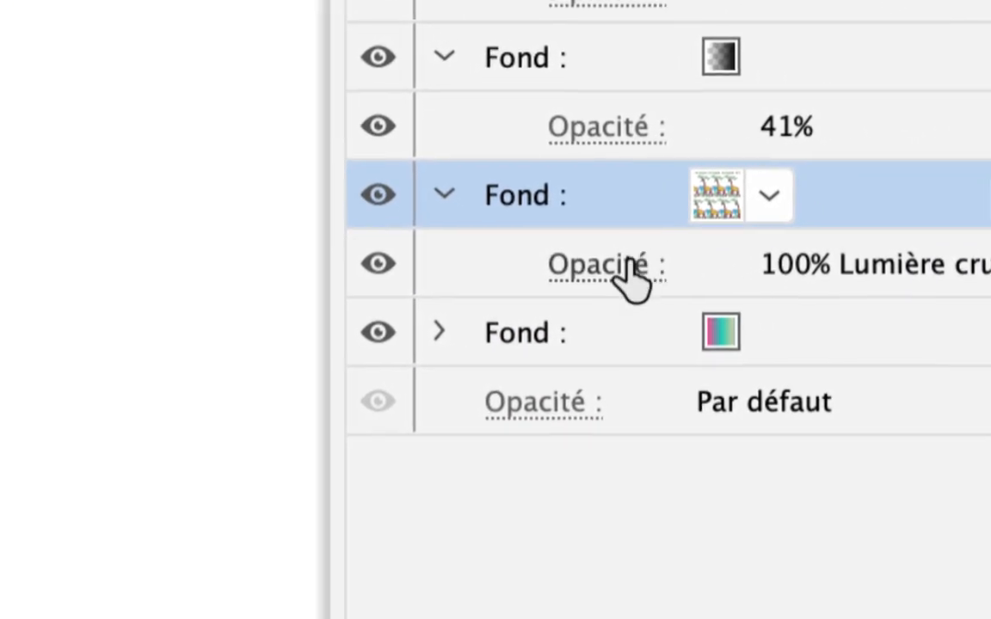
{"action": "left_click", "coordinate": [612, 267]}
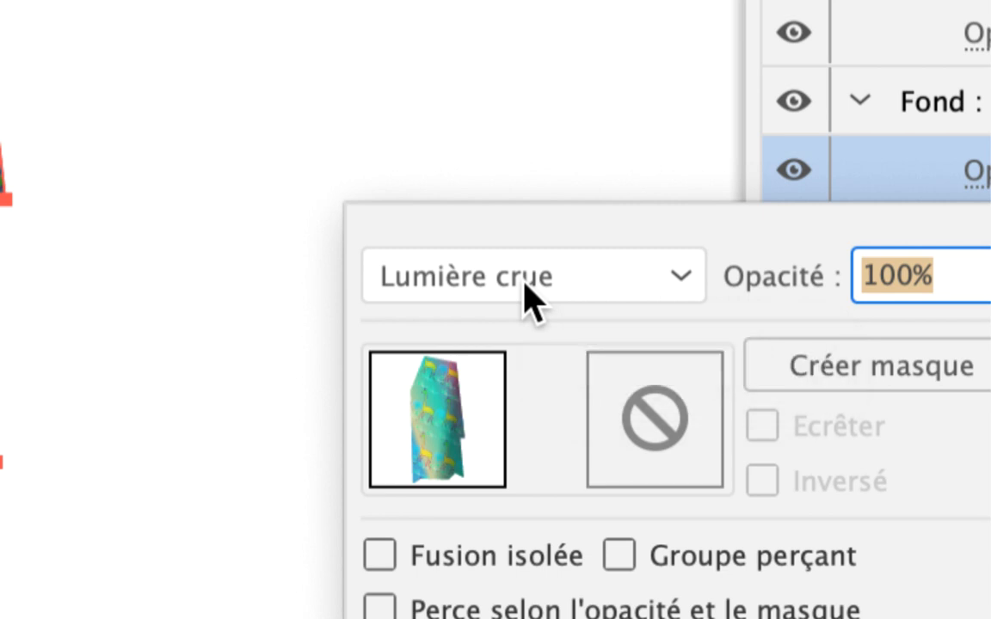
{"action": "scroll", "coordinate": [521, 280], "scroll_direction": "up", "scroll_amount": 1}
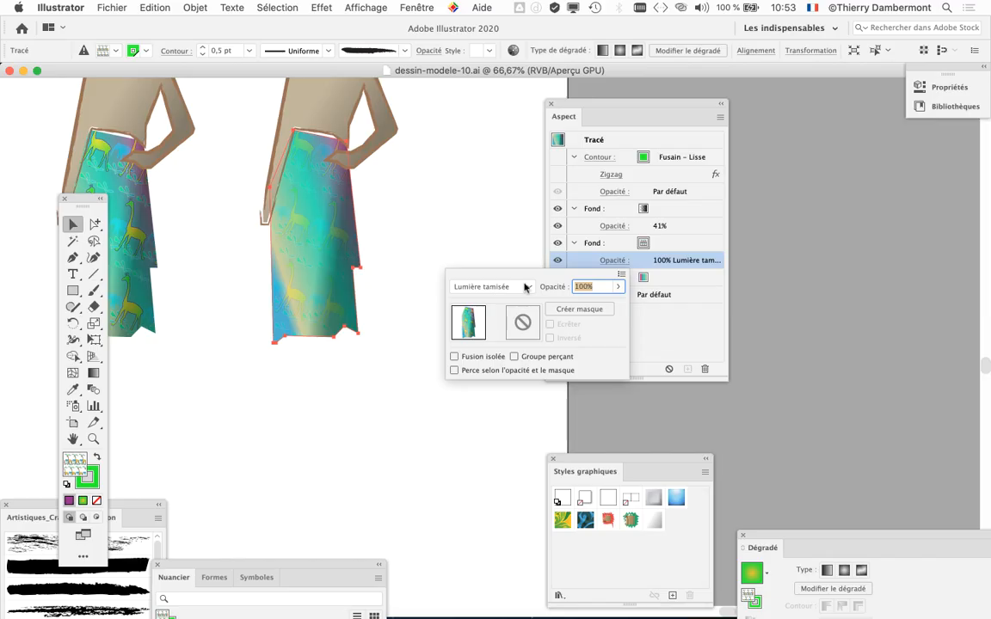
{"action": "scroll", "coordinate": [663, 280], "scroll_direction": "up", "scroll_amount": 2}
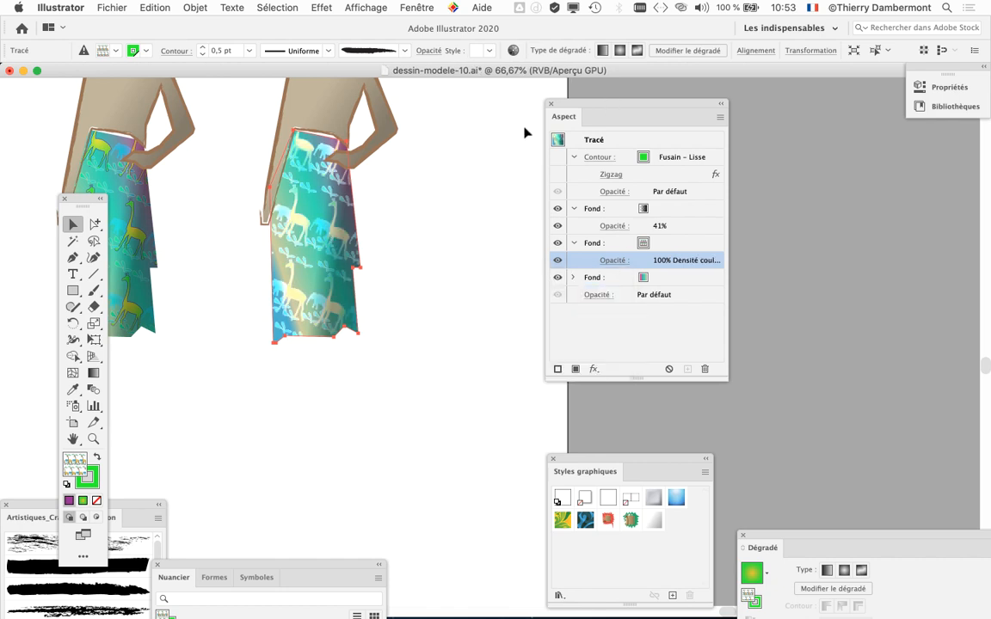
{"action": "key", "text": "Return"}
- Move the Aspect panel away from the rightmost model's skirt to clear the view of its animal pattern
{"action": "scroll", "coordinate": [277, 234], "scroll_direction": "up", "scroll_amount": 2}
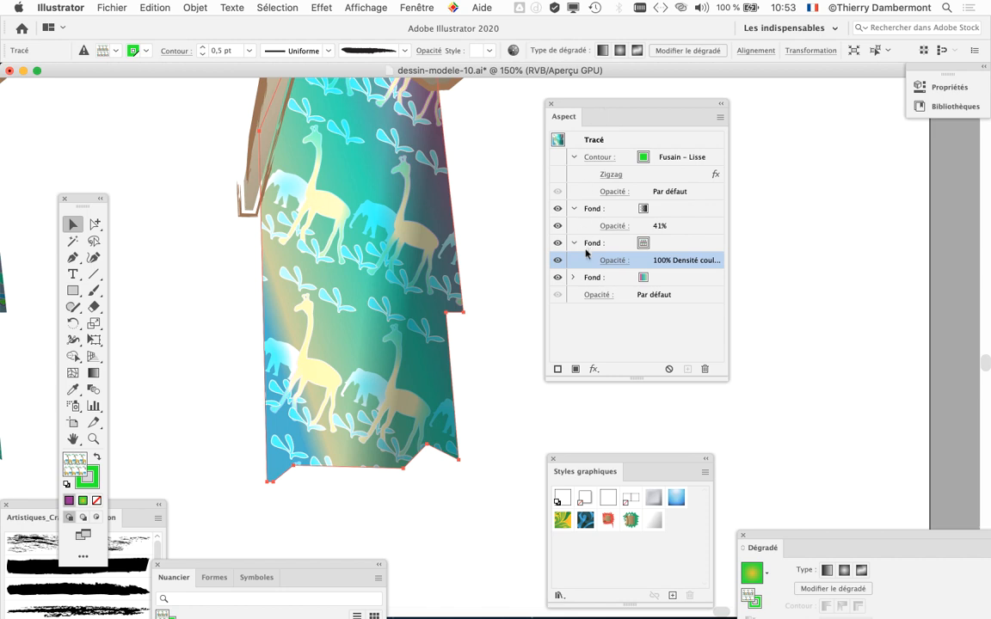
{"action": "left_click", "coordinate": [622, 261]}
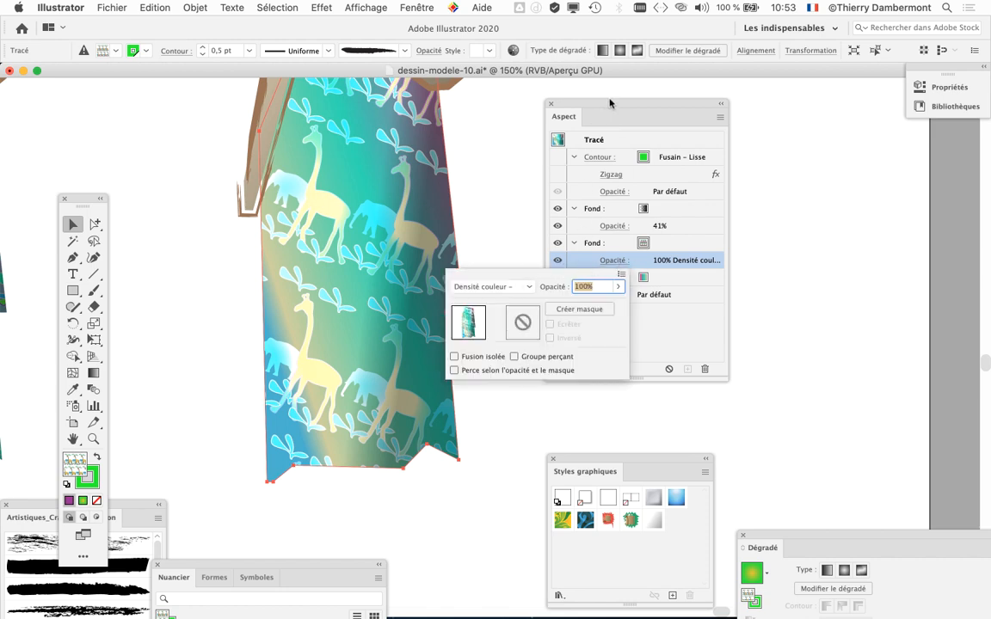
{"action": "left_click", "coordinate": [592, 114]}
{"action": "left_click_drag", "start_coordinate": [591, 114], "coordinate": [638, 119]}
{"action": "scroll", "coordinate": [356, 254], "scroll_direction": "up", "scroll_amount": 2}
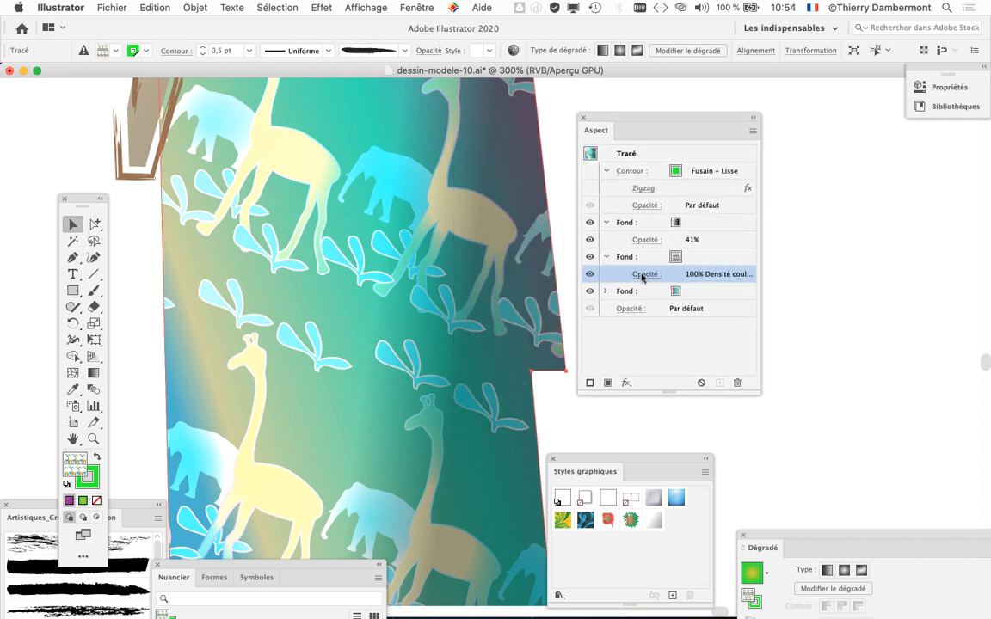
- Try the Superposition, Densité couleur + and Obscurcir blending modes on the skirt's animal-pattern fill
{"action": "left_click", "coordinate": [644, 273]}
{"action": "scroll", "coordinate": [544, 301], "scroll_direction": "up", "scroll_amount": 1}
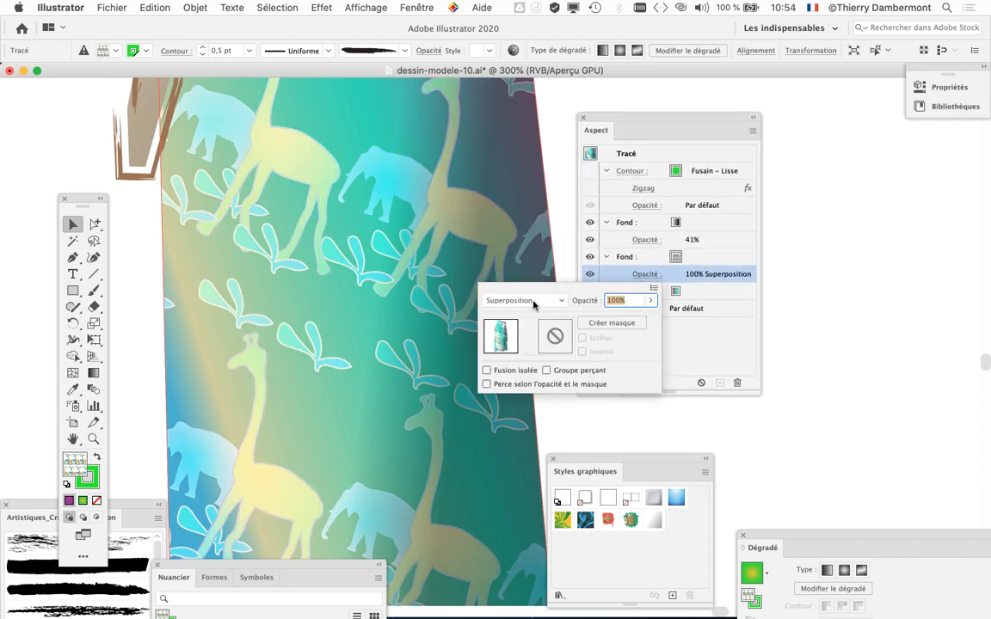
{"action": "scroll", "coordinate": [532, 300], "scroll_direction": "up", "scroll_amount": 3}
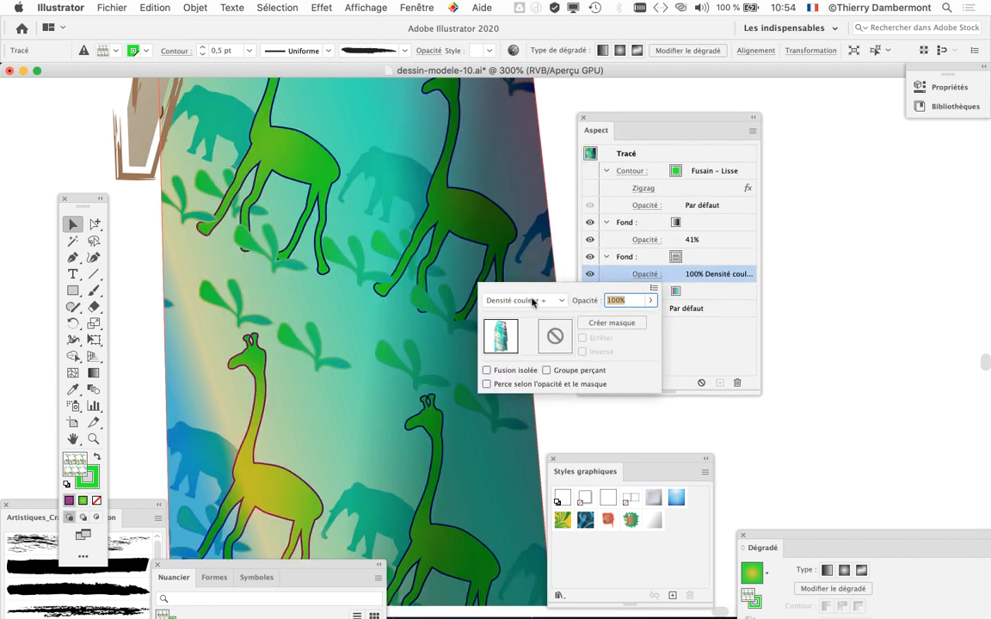
{"action": "scroll", "coordinate": [531, 301], "scroll_direction": "up", "scroll_amount": 2}
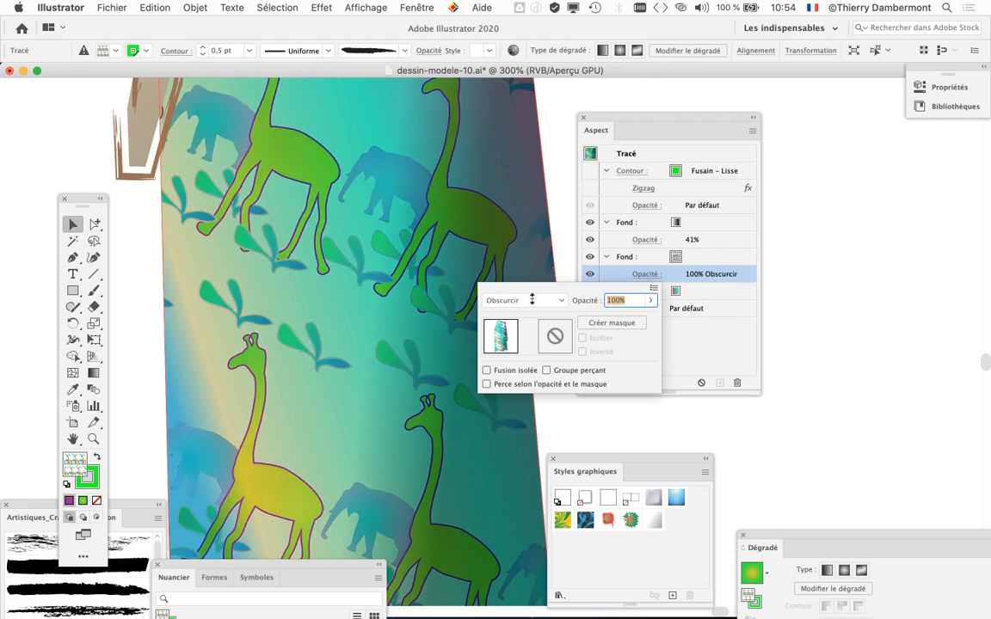
{"action": "scroll", "coordinate": [532, 300], "scroll_direction": "down", "scroll_amount": 1}
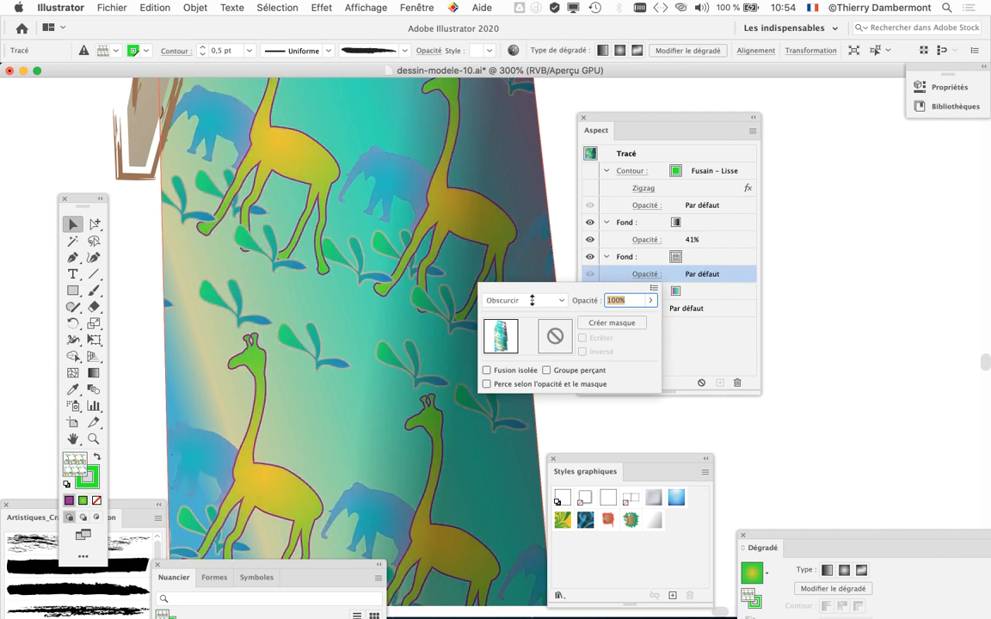
{"action": "scroll", "coordinate": [531, 300], "scroll_direction": "down", "scroll_amount": 4}
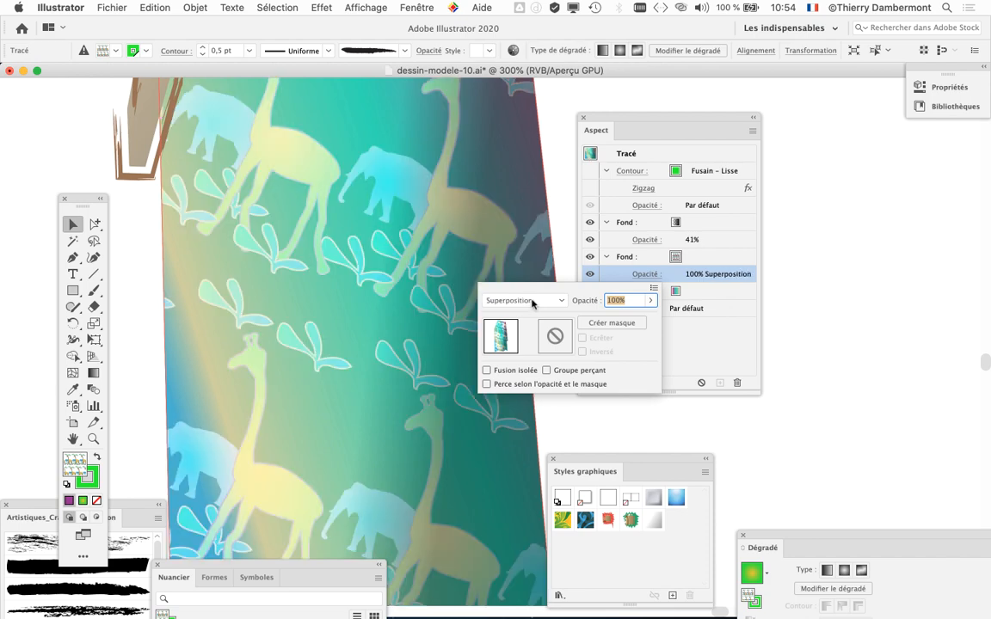
- Try the Incrustation, Différence, Teinte and Couleur blending modes on the skirt's animal-pattern fill
{"action": "scroll", "coordinate": [532, 300], "scroll_direction": "down", "scroll_amount": 1}
{"action": "scroll", "coordinate": [532, 300], "scroll_direction": "down", "scroll_amount": 1}
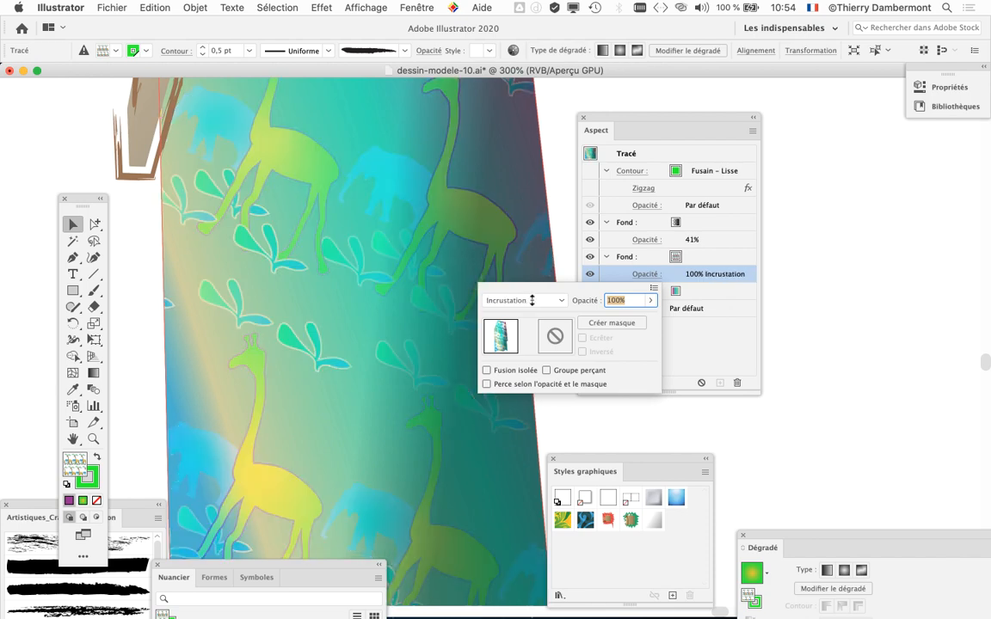
{"action": "scroll", "coordinate": [532, 300], "scroll_direction": "down", "scroll_amount": 1}
{"action": "scroll", "coordinate": [532, 300], "scroll_direction": "down", "scroll_amount": 2}
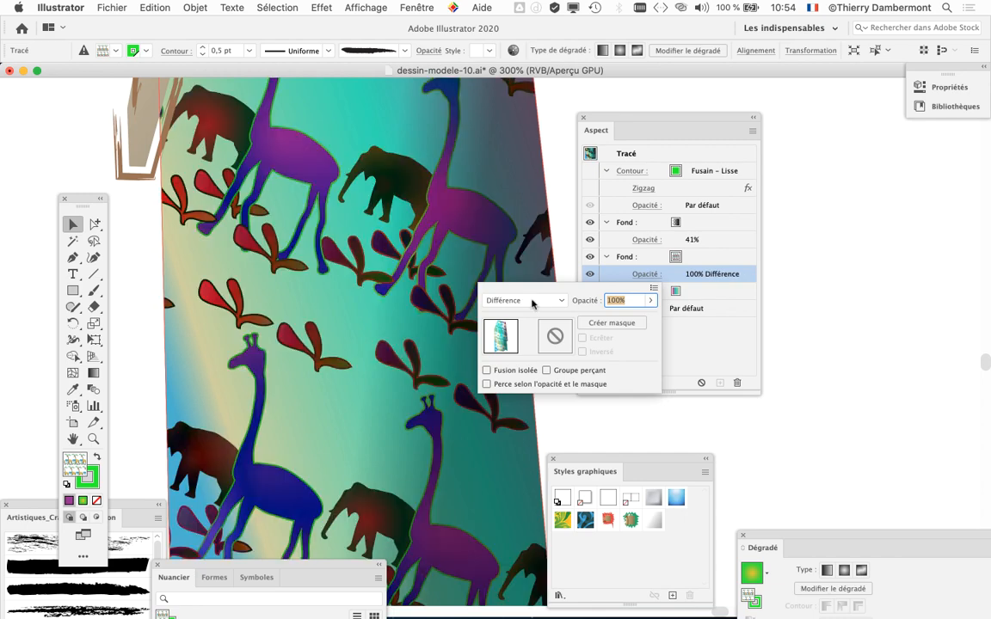
{"action": "scroll", "coordinate": [531, 301], "scroll_direction": "down", "scroll_amount": 1}
{"action": "scroll", "coordinate": [531, 300], "scroll_direction": "down", "scroll_amount": 1}
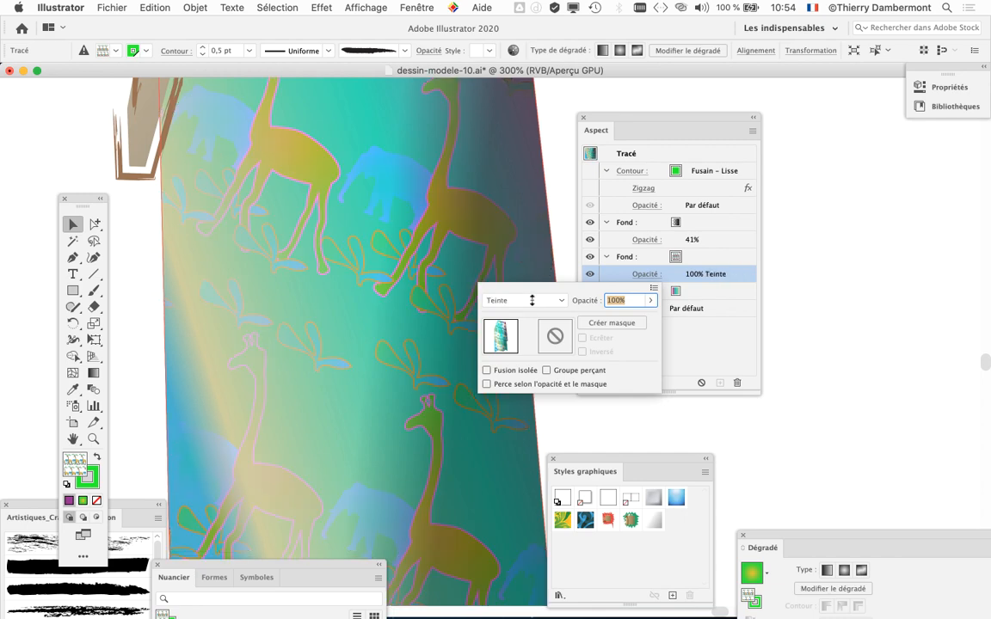
{"action": "scroll", "coordinate": [532, 301], "scroll_direction": "down", "scroll_amount": 1}
{"action": "scroll", "coordinate": [532, 300], "scroll_direction": "down", "scroll_amount": 1}
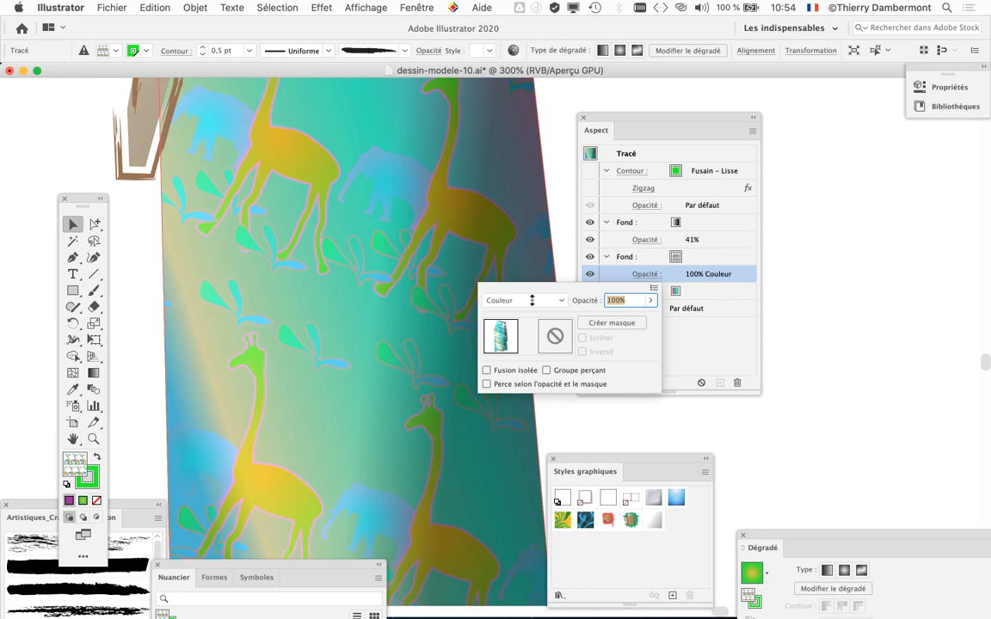
- Set the animal-pattern fill's blending mode to Luminosité and its opacity to 60%
{"action": "scroll", "coordinate": [531, 300], "scroll_direction": "down", "scroll_amount": 1}
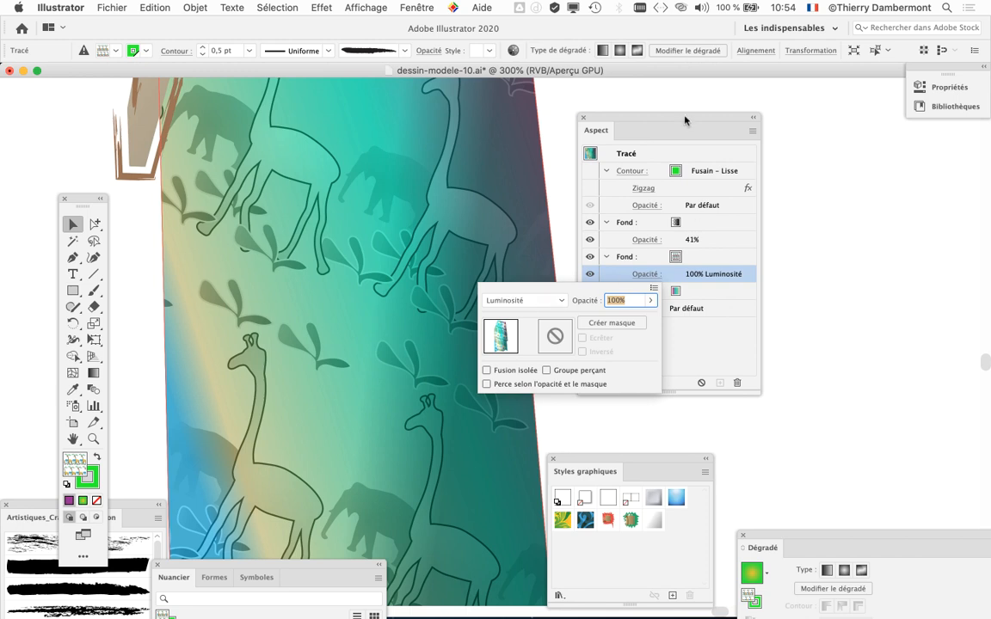
{"action": "left_click", "coordinate": [651, 300]}
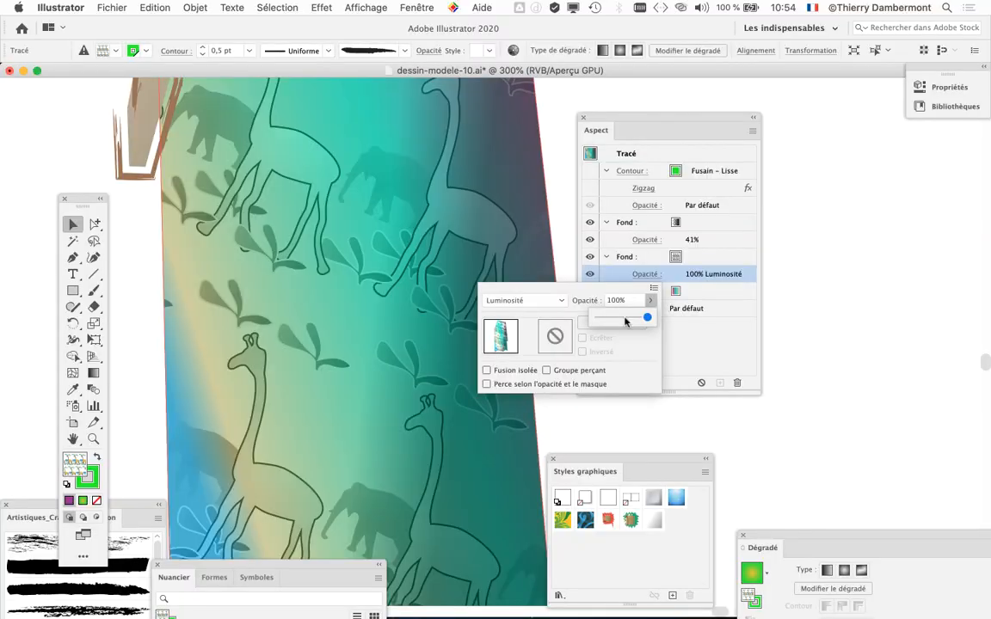
{"action": "left_click", "coordinate": [625, 320]}
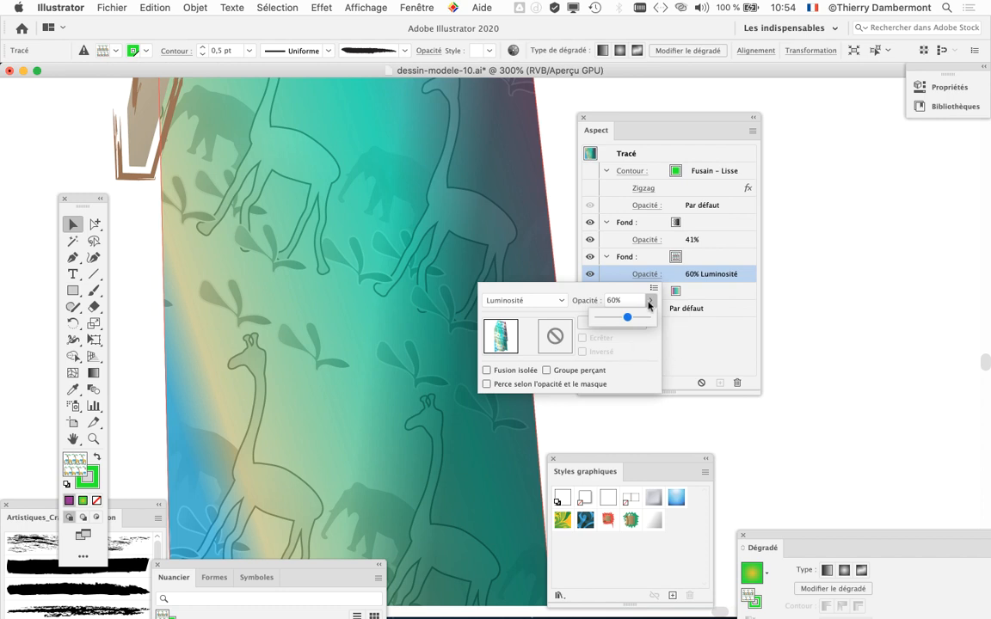
{"action": "left_click", "coordinate": [542, 313]}
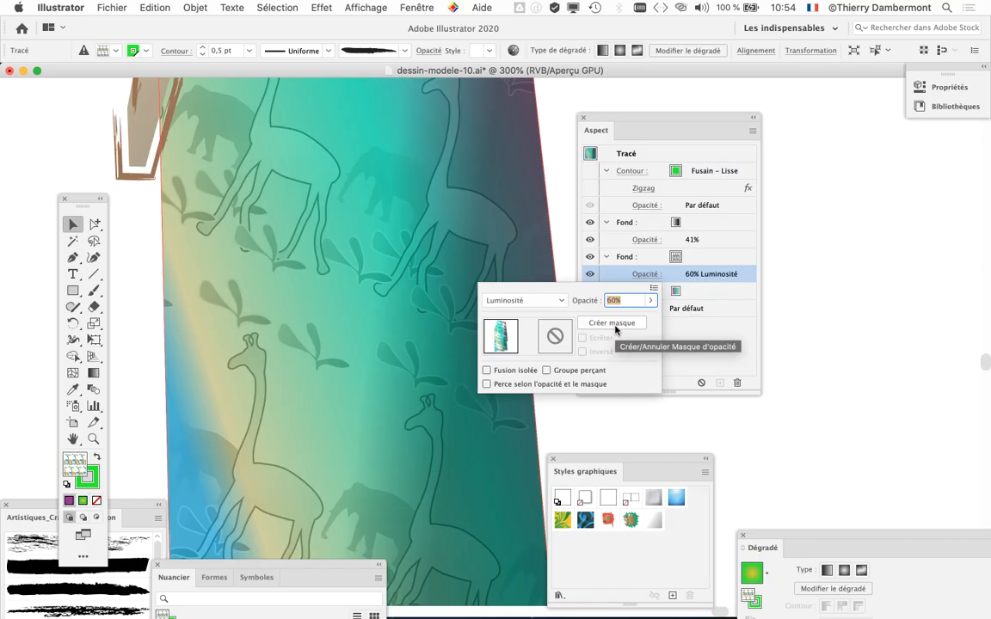
- Move the Aspect panel off the artwork and compare the skirts of the two rightmost models
{"action": "left_click", "coordinate": [639, 117]}
{"action": "left_click_drag", "start_coordinate": [639, 117], "coordinate": [799, 125]}
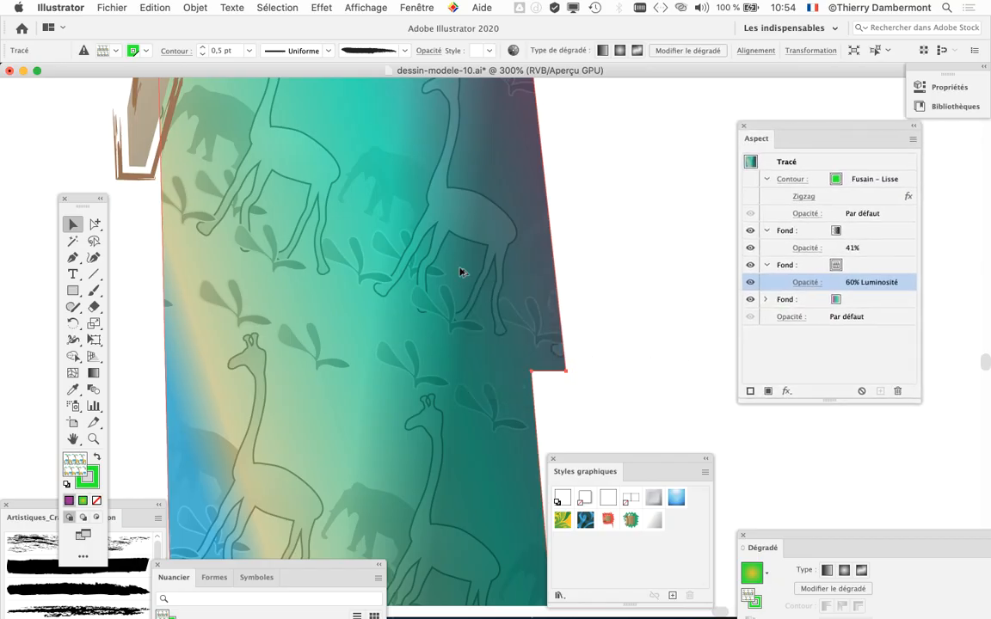
{"action": "scroll", "coordinate": [395, 296], "scroll_direction": "down", "scroll_amount": 3}
{"action": "left_click_drag", "start_coordinate": [314, 284], "coordinate": [513, 286]}
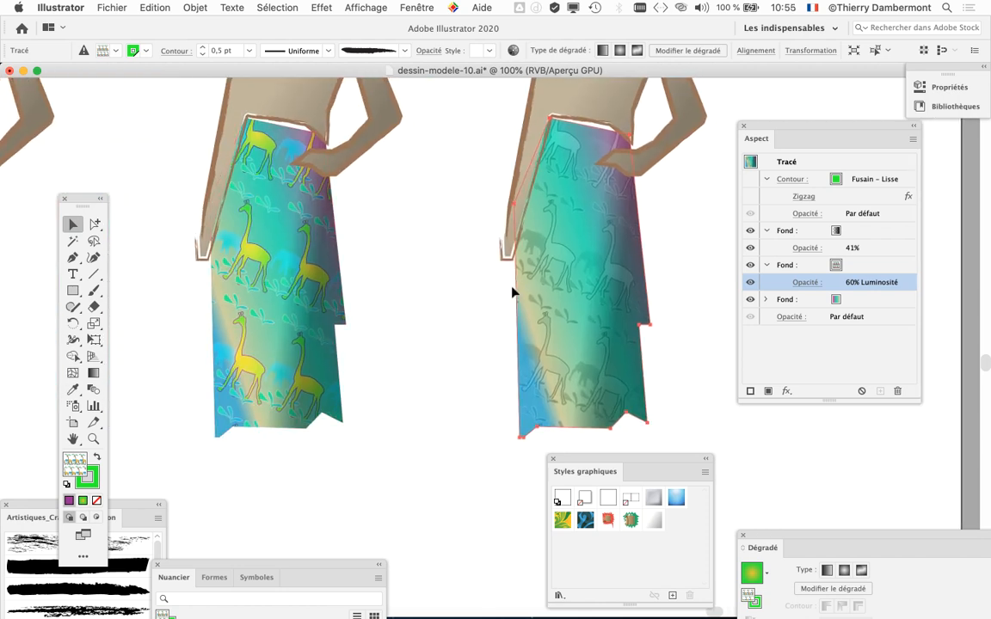
{"action": "left_click_drag", "start_coordinate": [451, 275], "coordinate": [387, 272]}
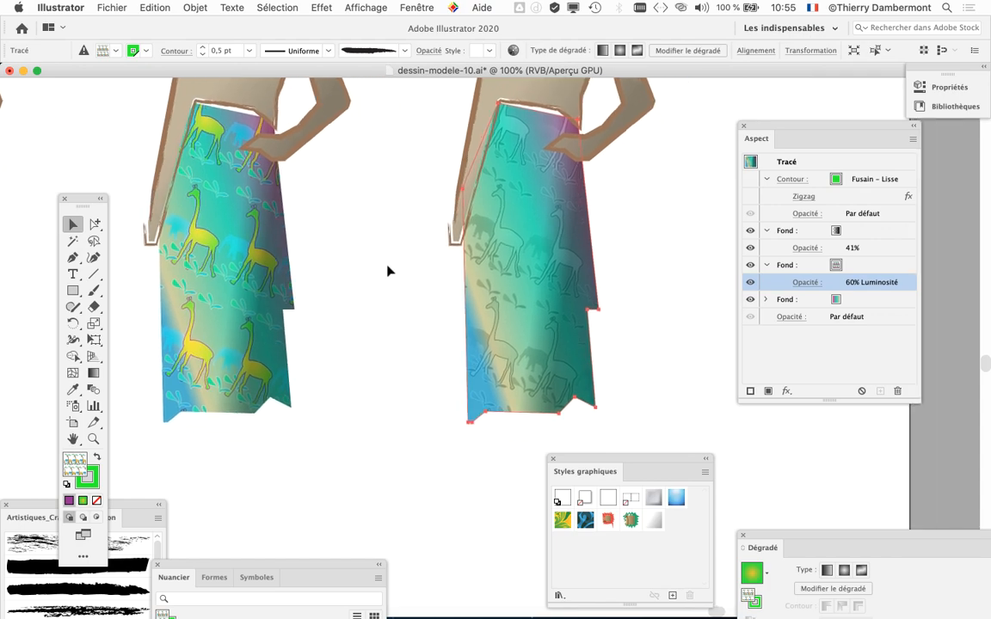